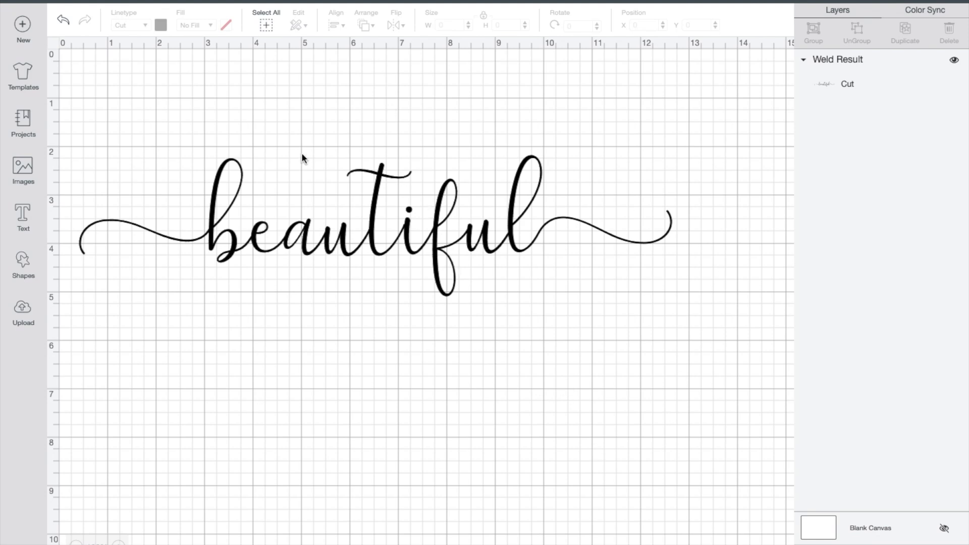
Step: Add plain 'beautiful' text above the swashed design and resize both to compare them
left_click(23, 216)
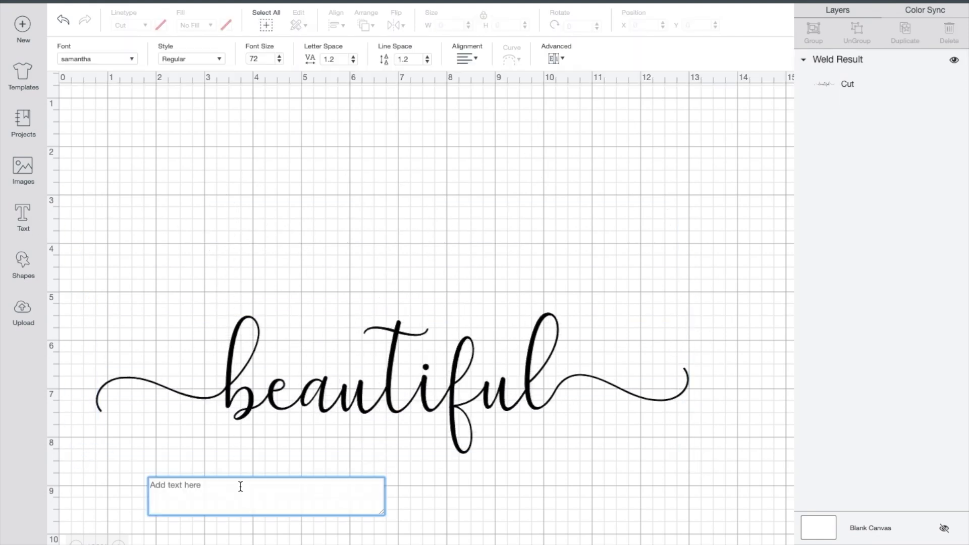
type("beauti")
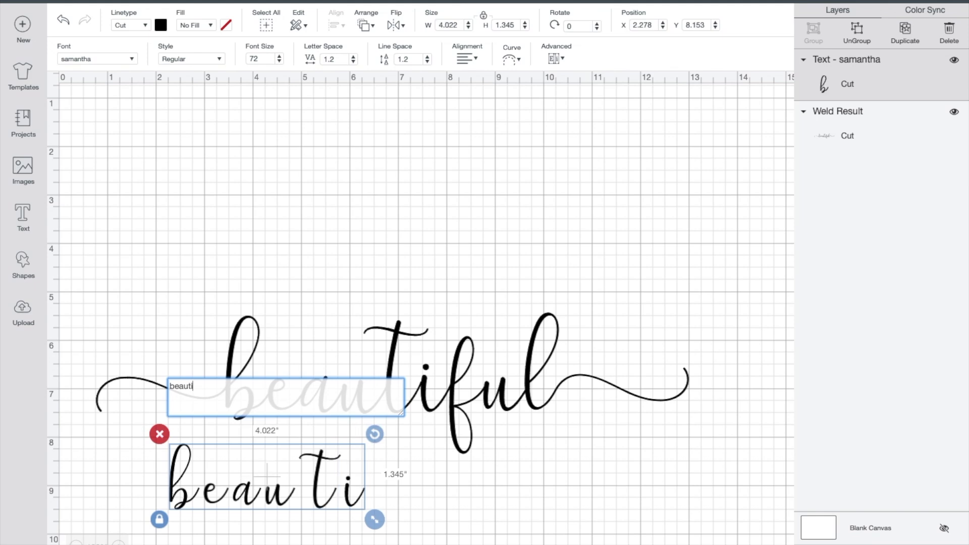
type("fu;l")
left_click_drag(292, 471, 368, 163)
mouse_move(540, 210)
left_mouse_down()
mouse_move(653, 269)
mouse_move(566, 225)
left_mouse_up()
left_click_drag(525, 374, 537, 310)
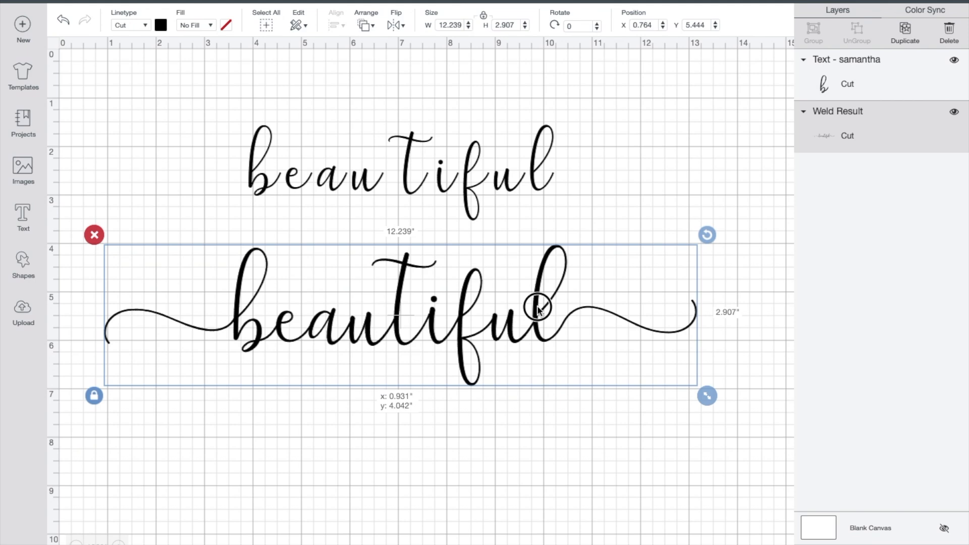
mouse_move(715, 394)
left_mouse_down()
mouse_move(612, 364)
mouse_move(634, 374)
left_mouse_up()
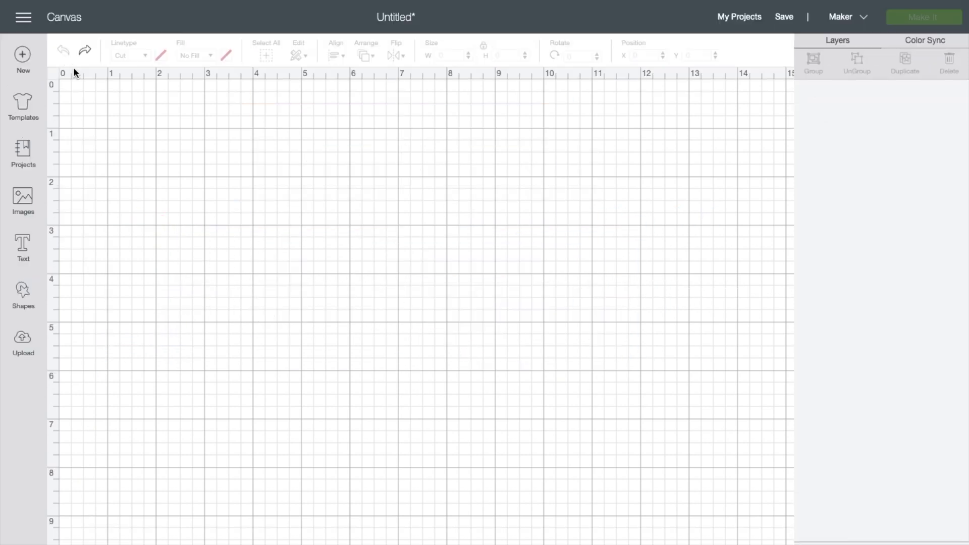
Step: Add 'Beautiful' text near the canvas top and set it to the samantha System font
left_click(23, 249)
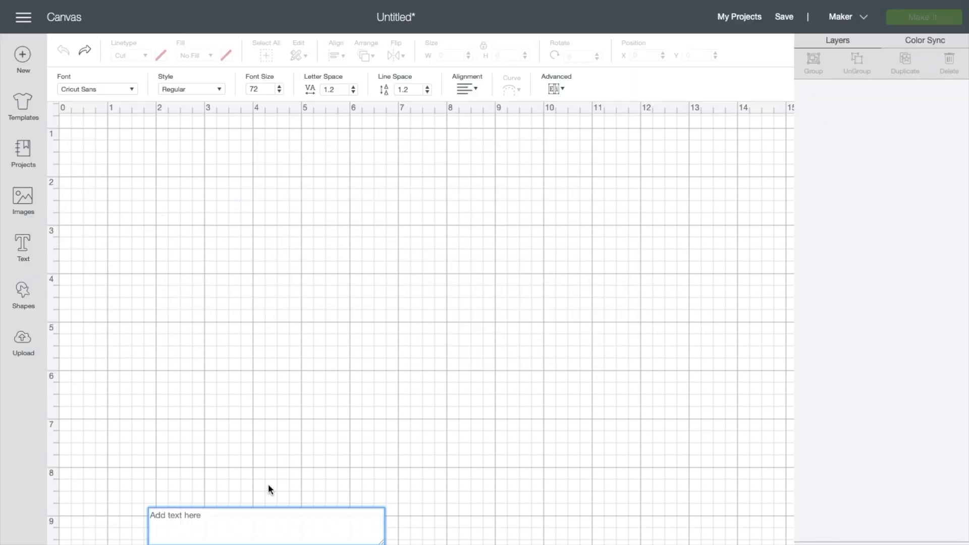
type("Beau")
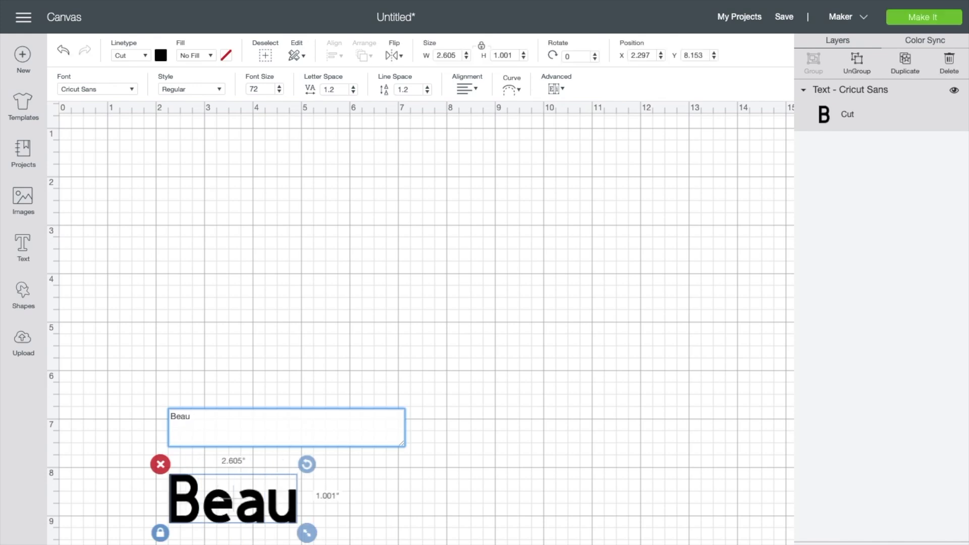
type("tif")
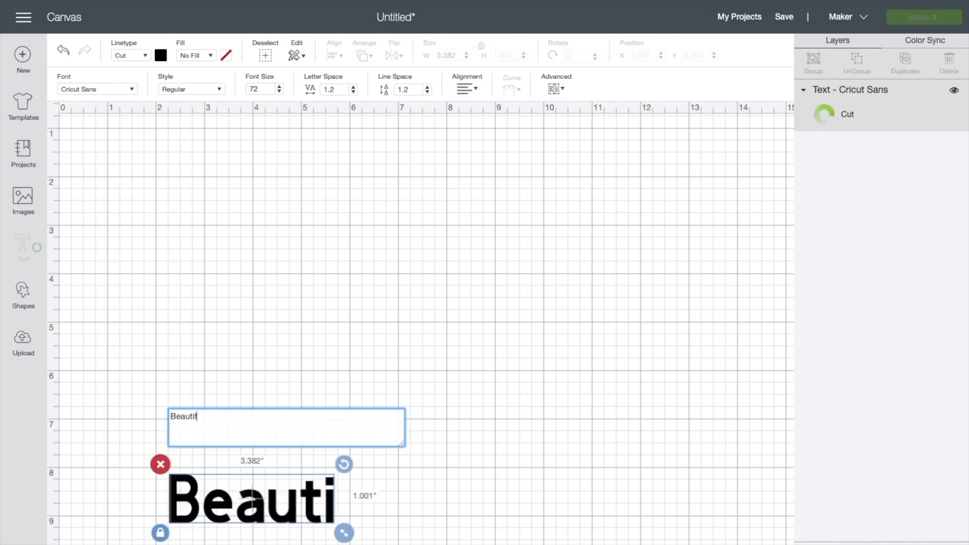
type("ul")
left_click_drag(320, 517, 289, 244)
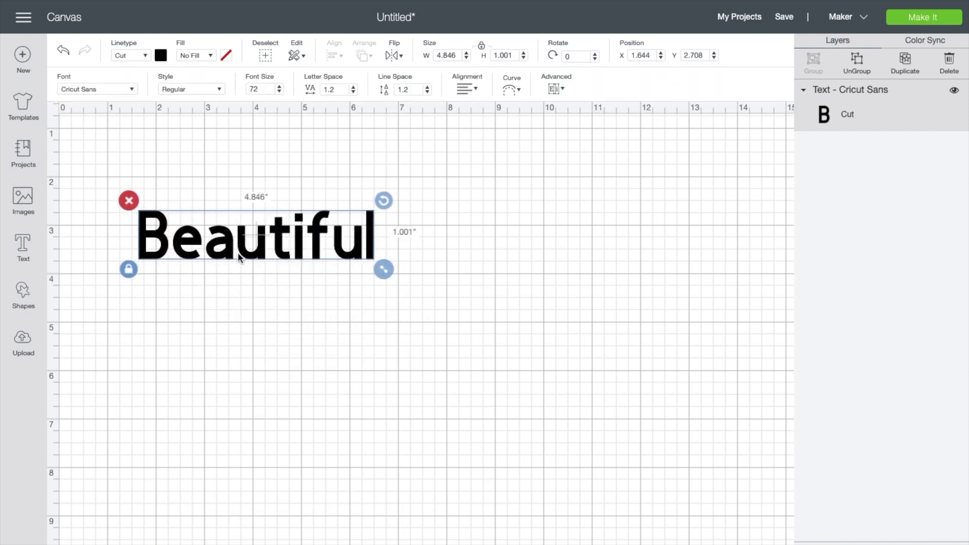
left_click(119, 93)
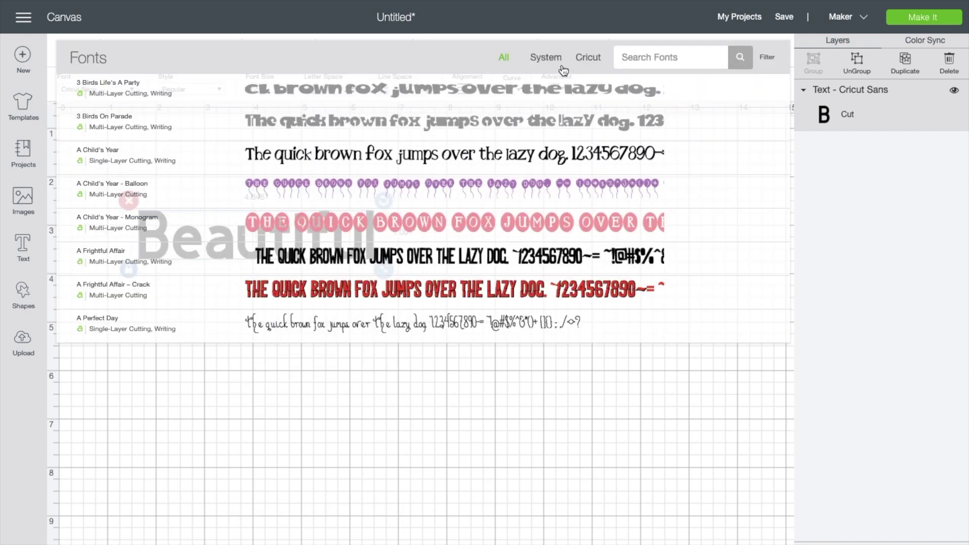
left_click(544, 58)
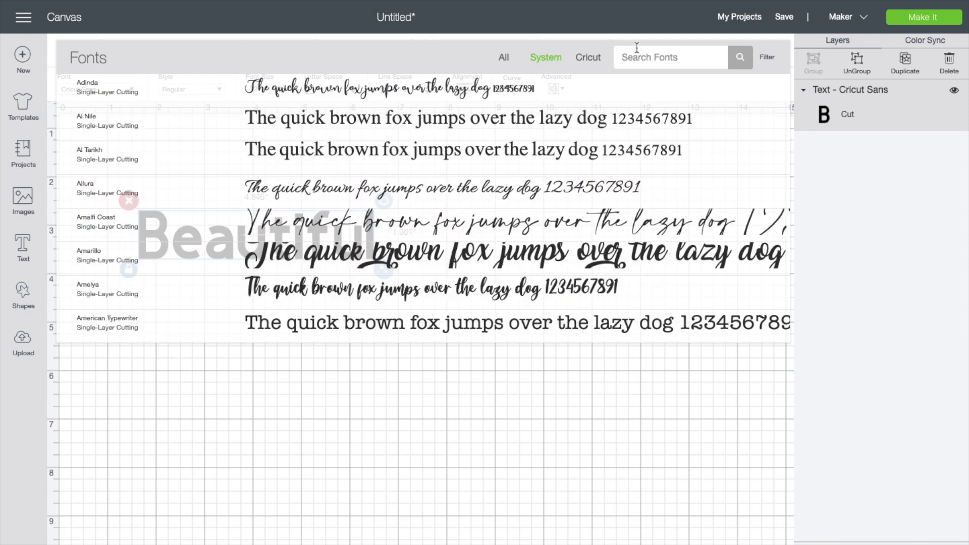
type("sam")
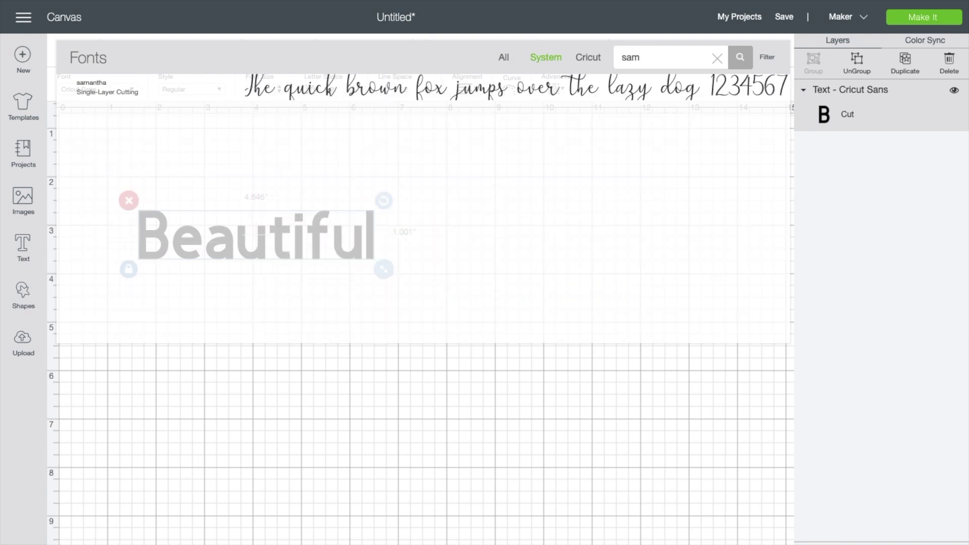
left_click(497, 100)
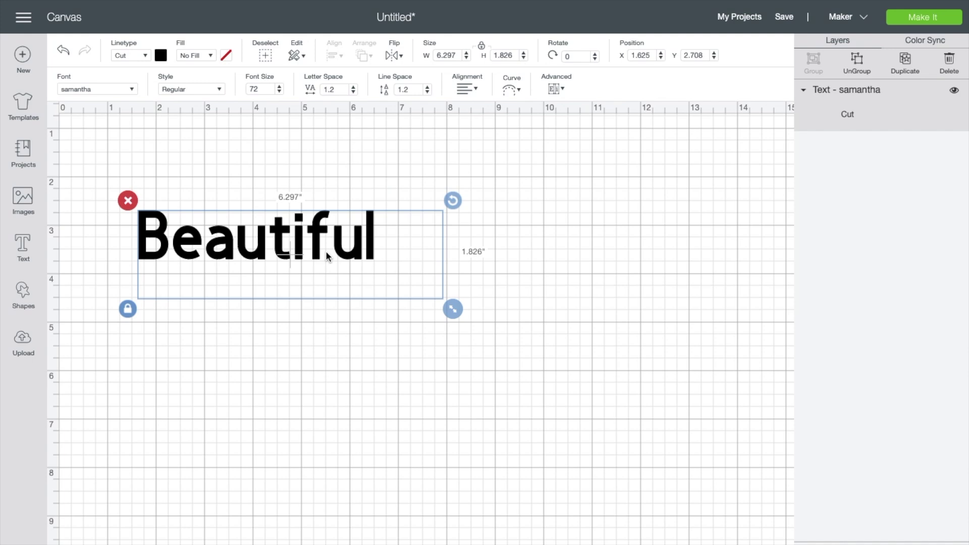
Step: Enlarge the samantha 'Beautiful' to about ten inches wide, nudge it into place, and deselect
mouse_move(453, 308)
left_mouse_down()
mouse_move(532, 347)
mouse_move(638, 377)
left_mouse_up()
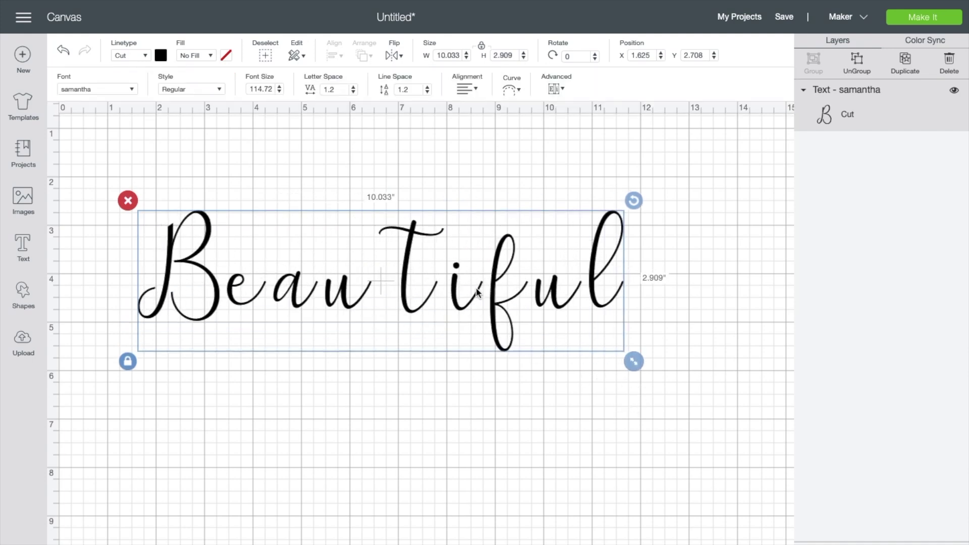
mouse_move(477, 293)
left_mouse_down()
mouse_move(509, 273)
mouse_move(511, 281)
left_mouse_up()
left_click(519, 407)
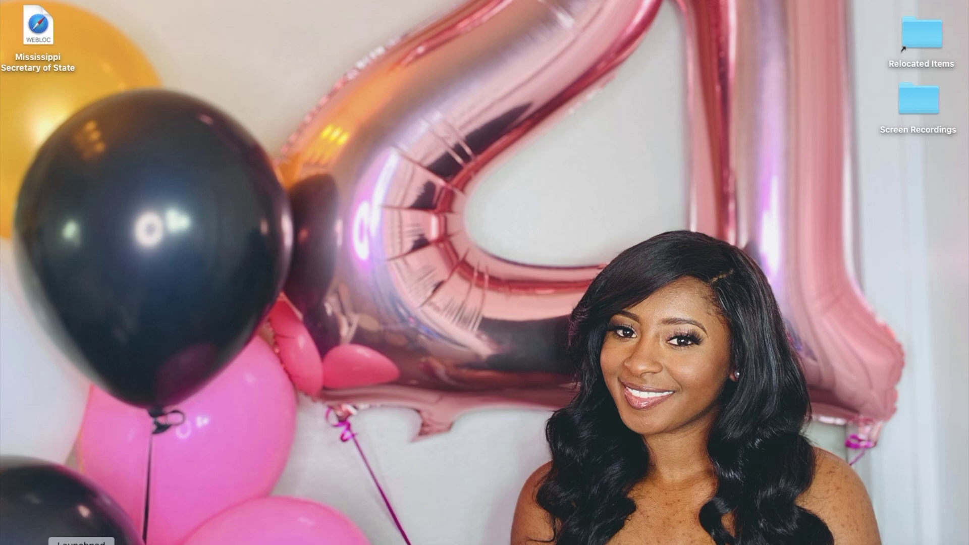
Step: Search Launchpad for the Font Book app
left_click(81, 544)
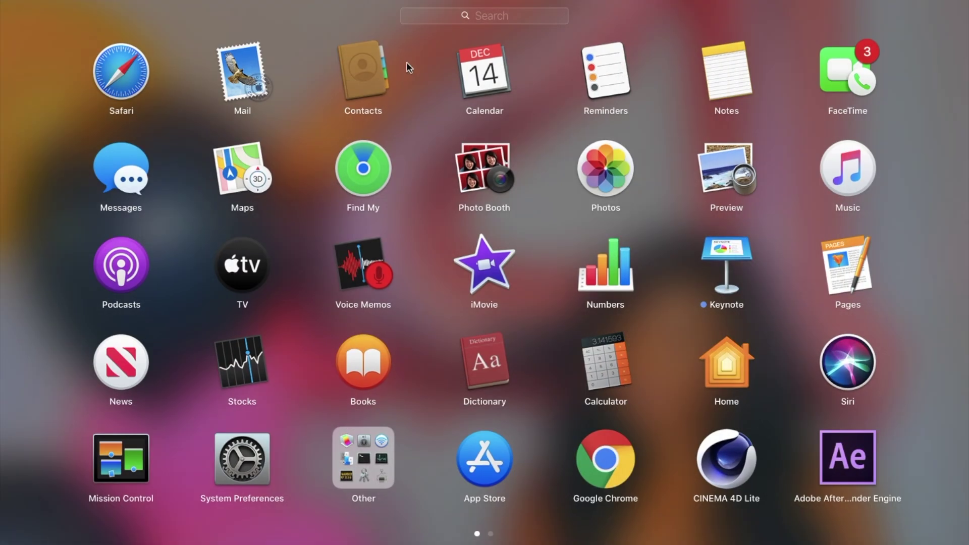
left_click(447, 17)
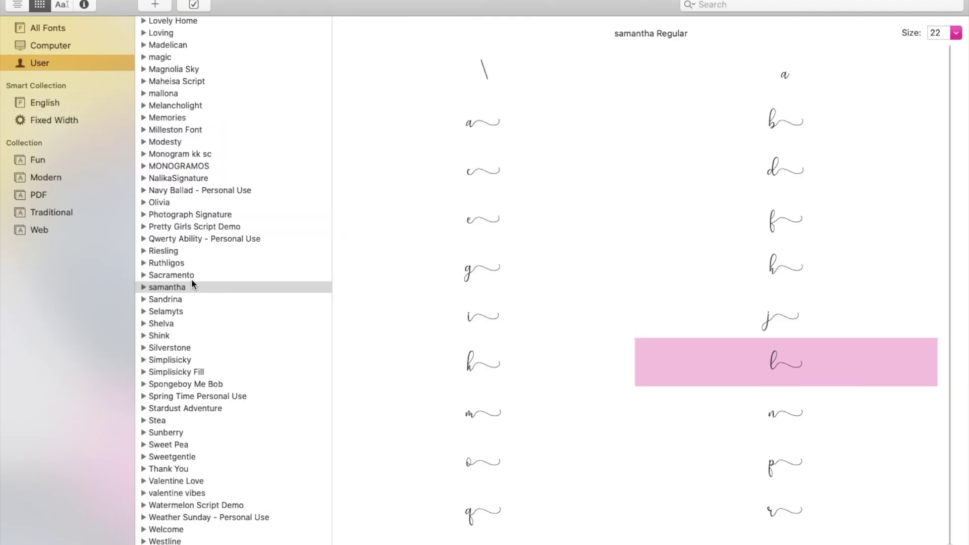
Step: Pick the swash-tailed 'b' from the samantha glyphs, checking it against the design
left_click(184, 286)
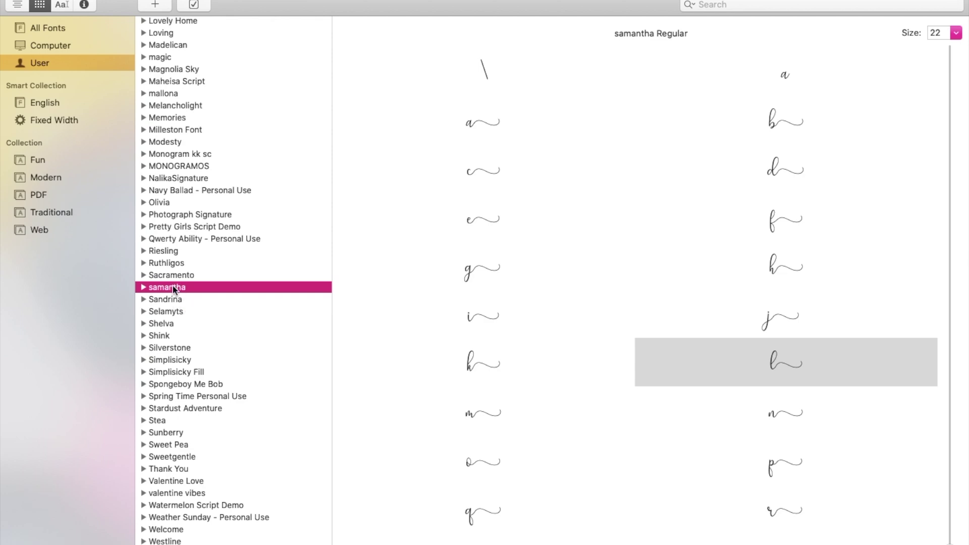
scroll(565, 277, "down", 5)
scroll(565, 278, "down", 2)
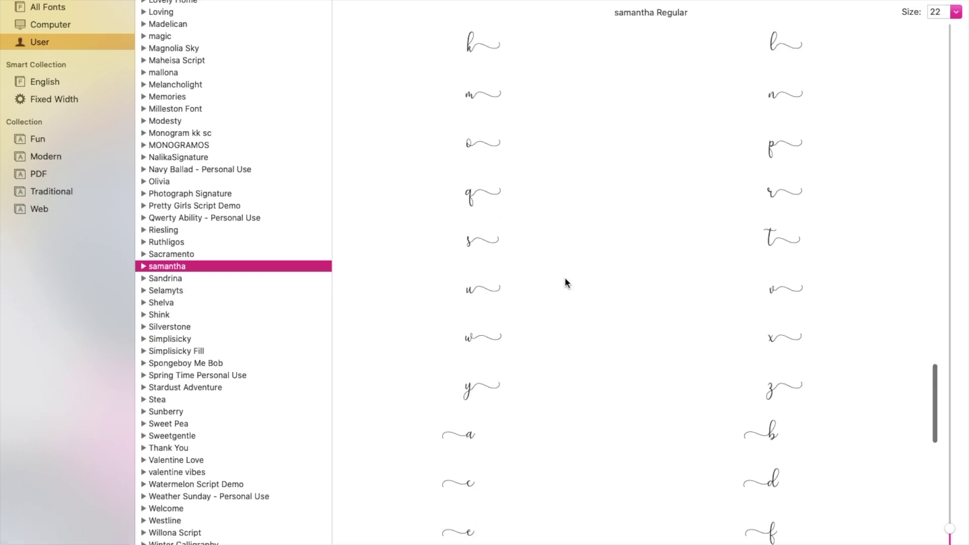
scroll(566, 278, "down", 2)
scroll(565, 276, "down", 2)
scroll(565, 276, "down", 1)
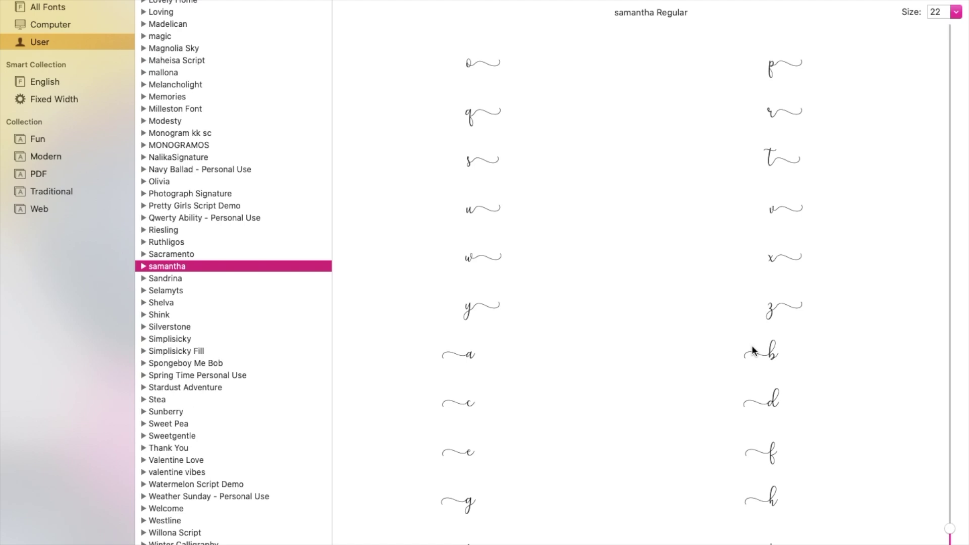
left_click(768, 353)
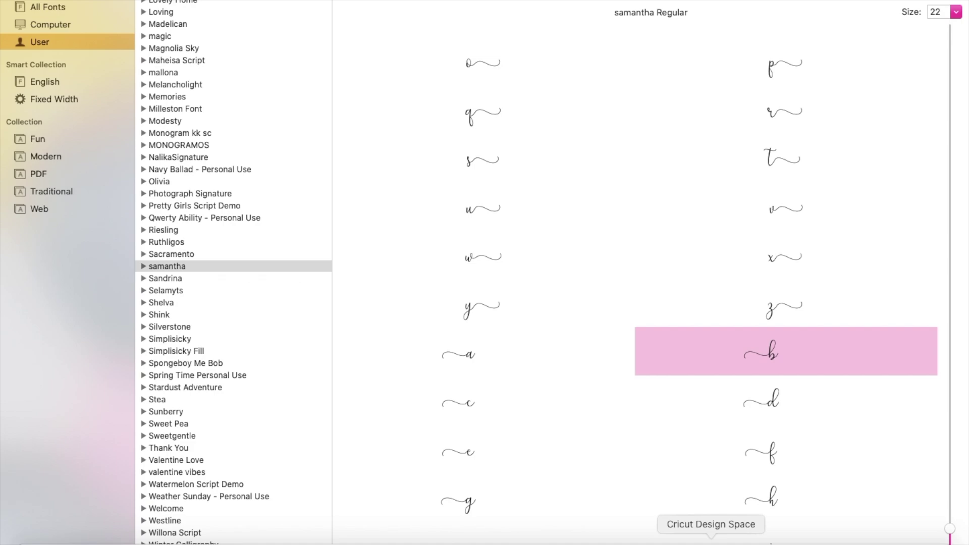
left_click(711, 538)
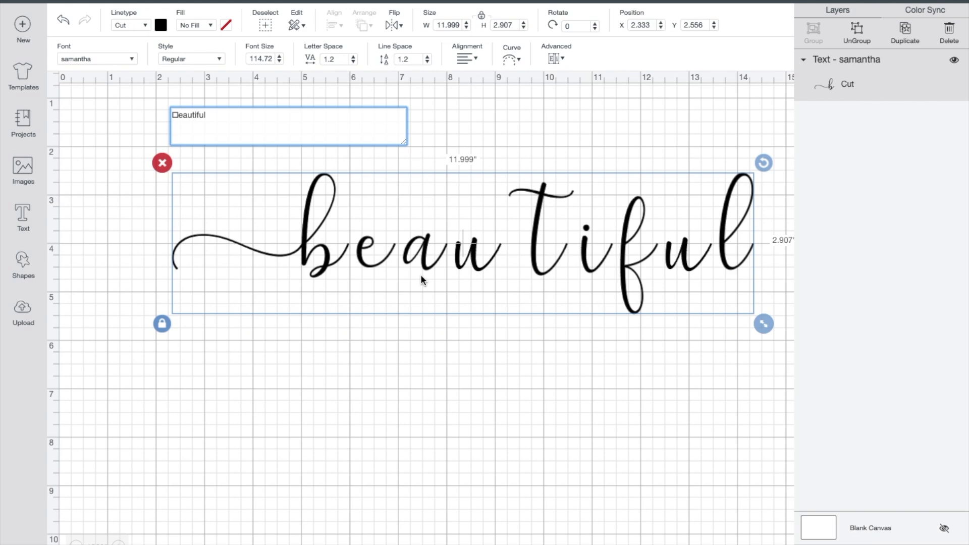
mouse_move(409, 540)
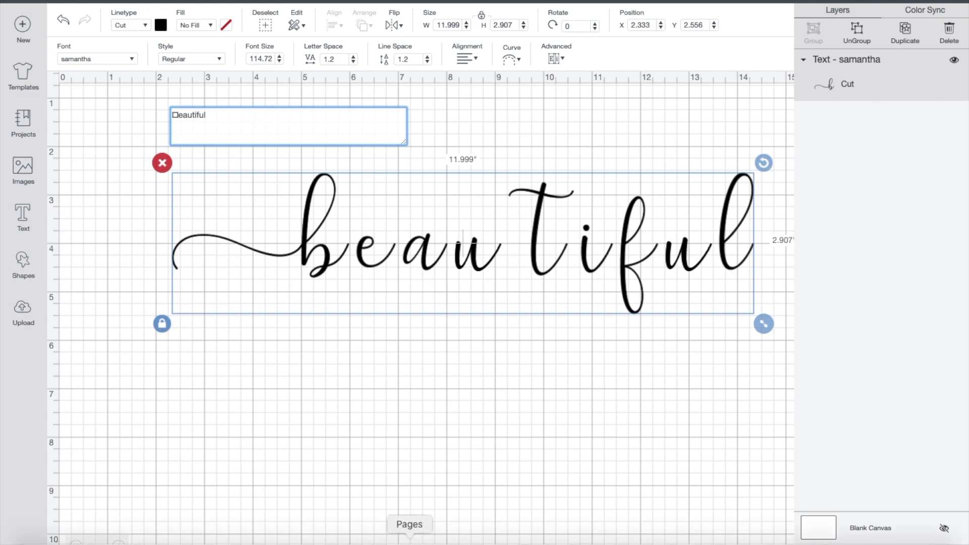
left_click(747, 538)
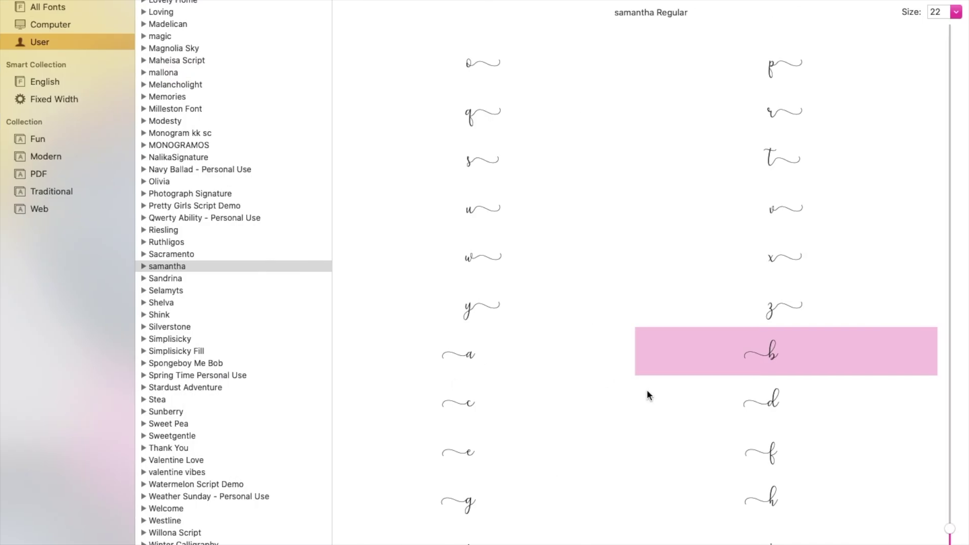
scroll(647, 391, "up", 5)
scroll(647, 392, "up", 3)
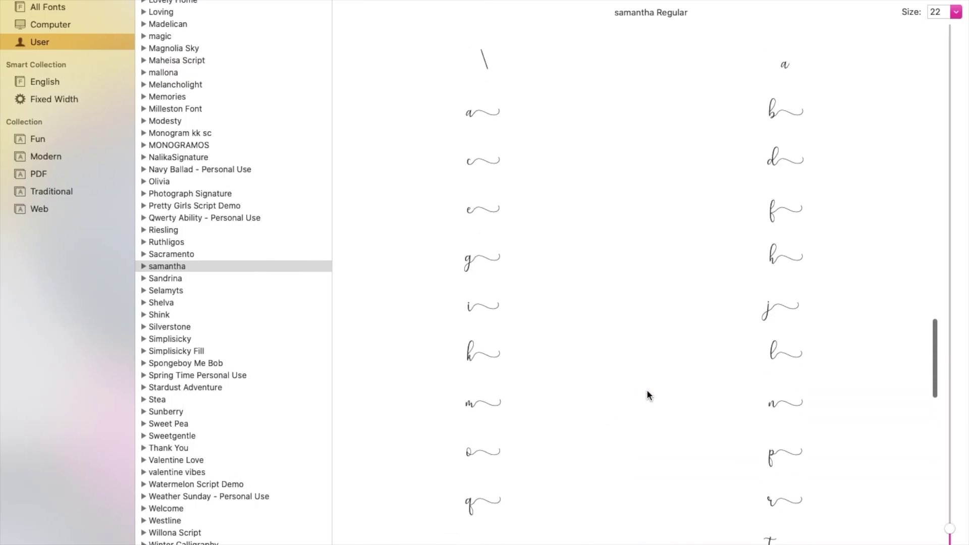
scroll(646, 391, "up", 3)
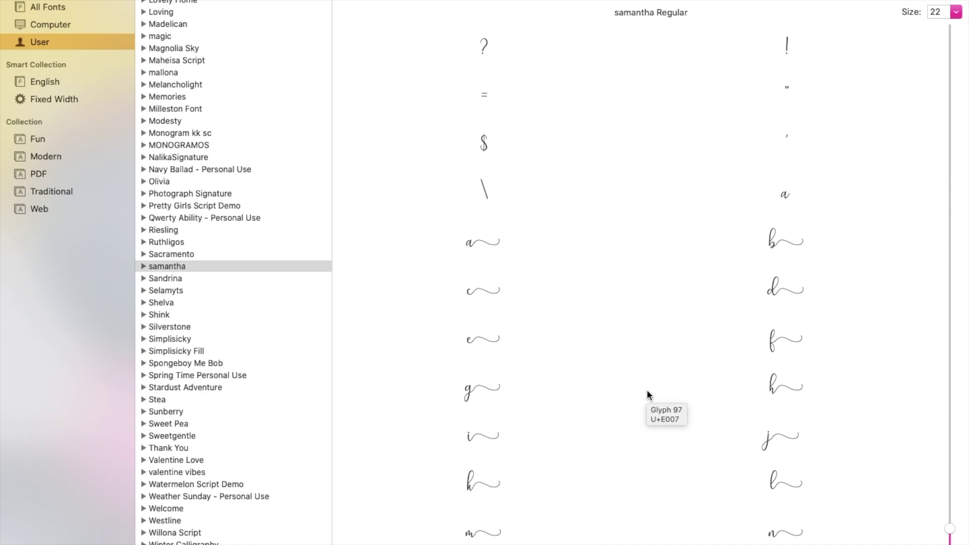
scroll(648, 393, "down", 1)
scroll(648, 394, "down", 2)
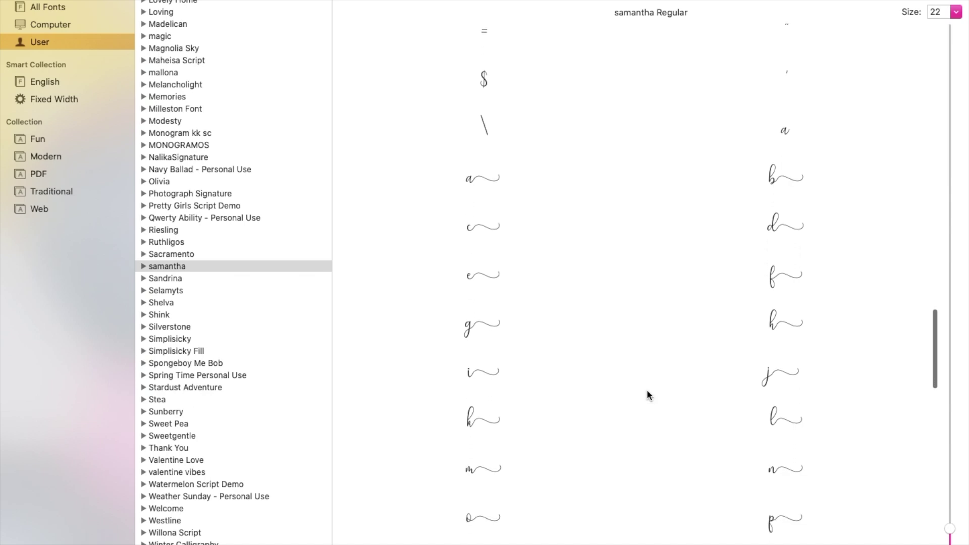
scroll(648, 394, "down", 2)
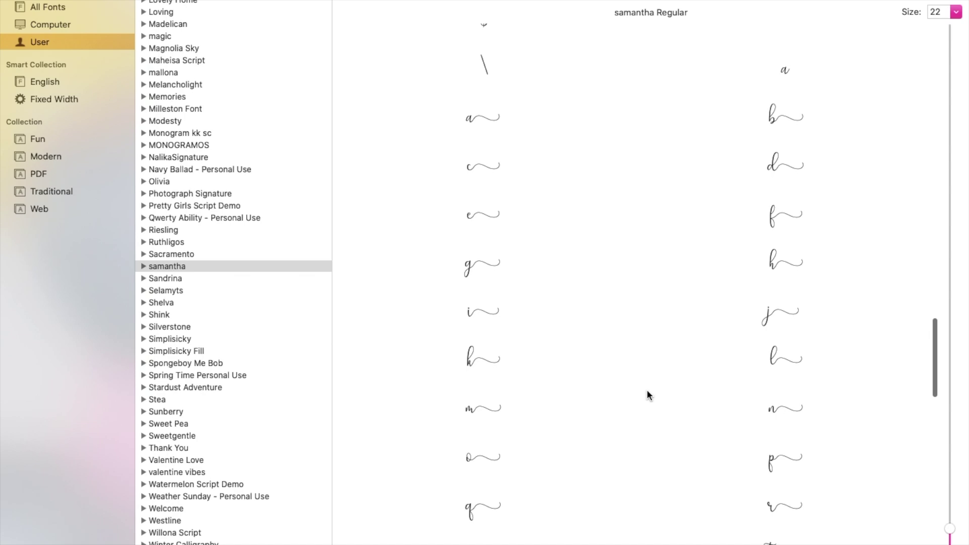
scroll(647, 395, "down", 2)
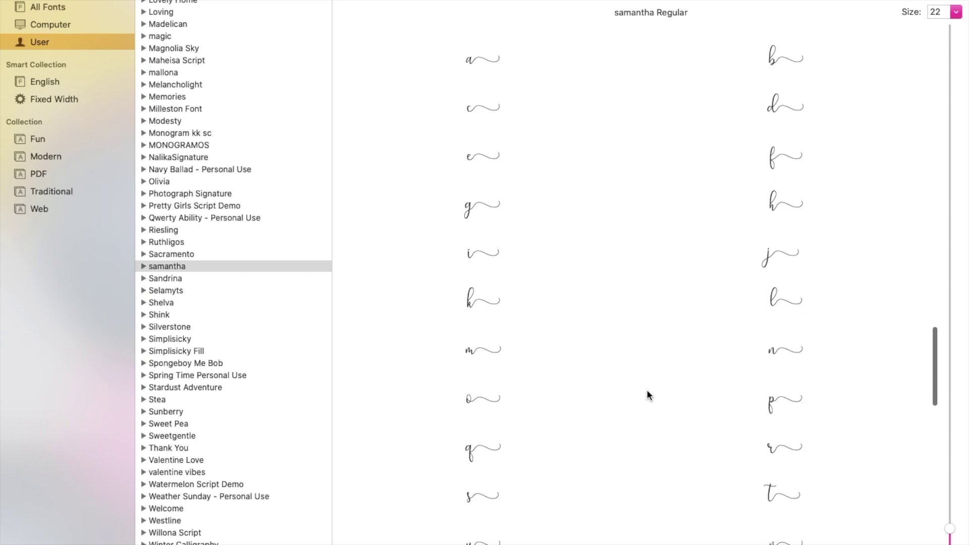
scroll(647, 395, "down", 2)
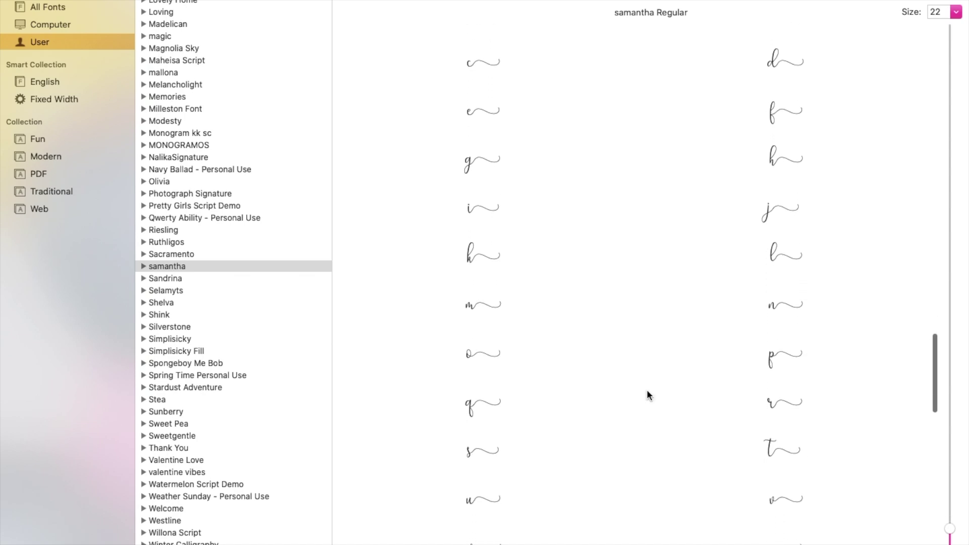
scroll(648, 393, "down", 2)
scroll(647, 392, "down", 2)
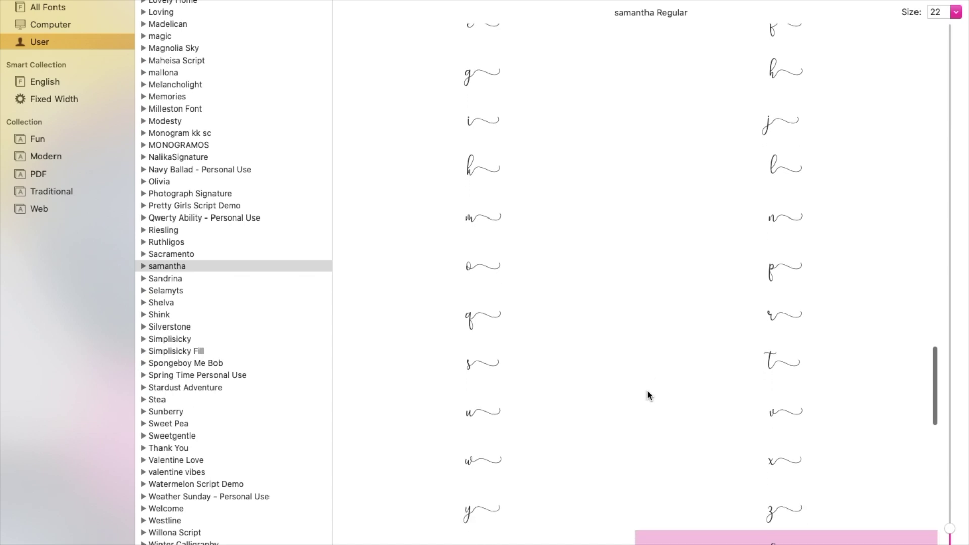
scroll(648, 394, "down", 1)
scroll(648, 394, "down", 1)
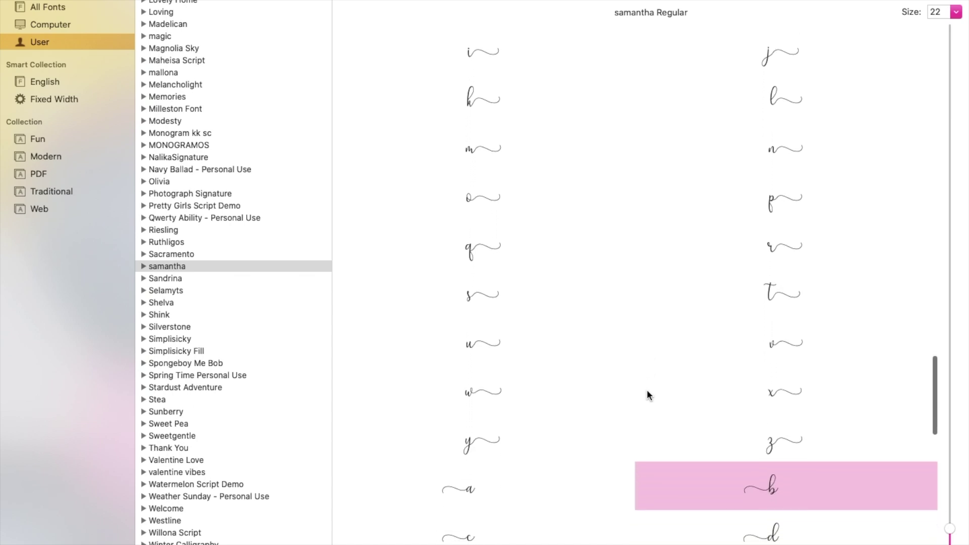
scroll(647, 394, "up", 2)
scroll(647, 394, "up", 2)
scroll(647, 395, "up", 2)
scroll(647, 394, "up", 2)
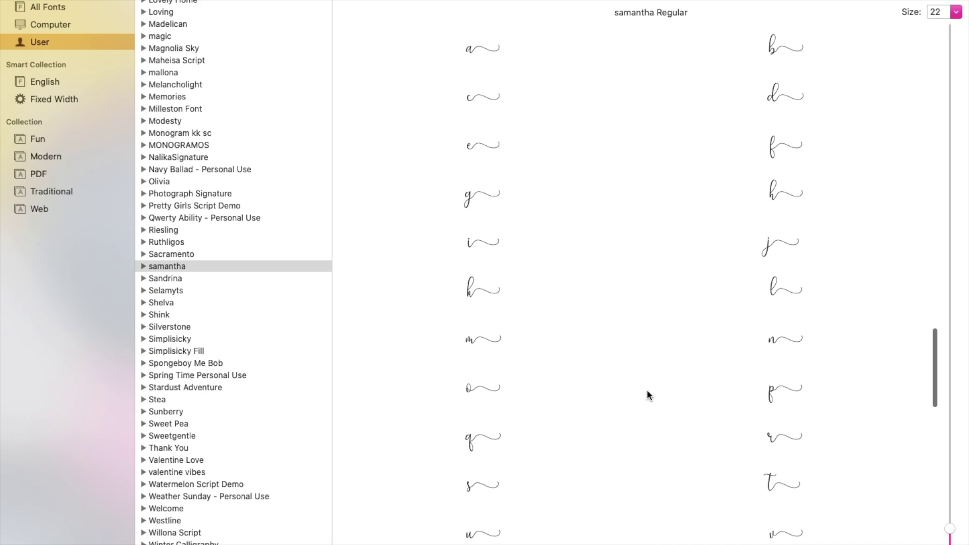
scroll(647, 394, "up", 1)
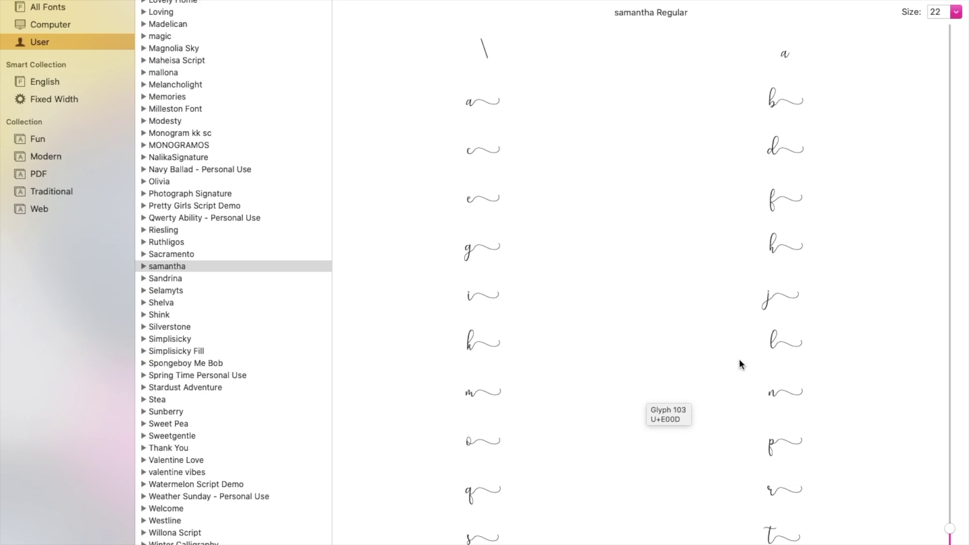
Step: Select the swash-tailed samantha 'l' glyph in the glyph chart
left_click(778, 345)
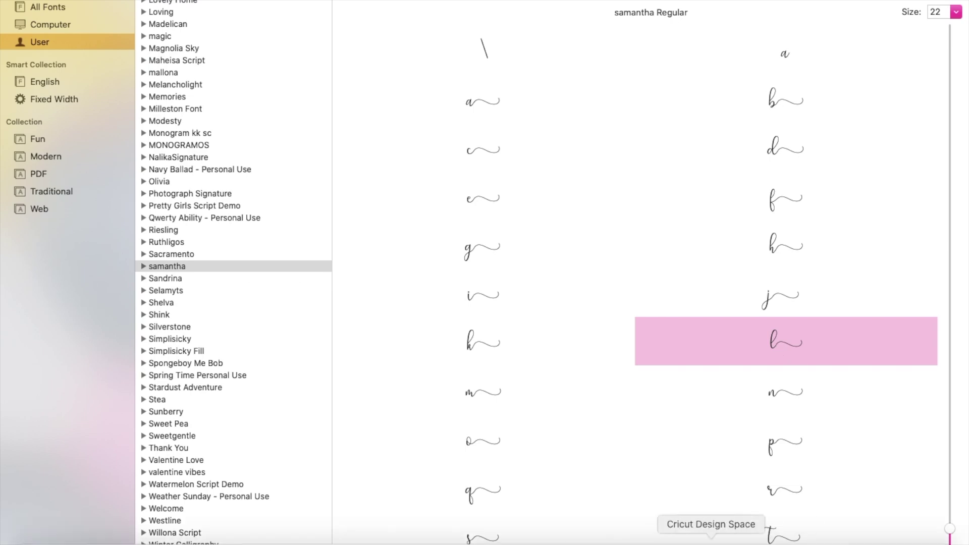
Step: Replace the final 'l' of 'beautiful' with the pasted swash 'l' and move the word left
left_click(711, 538)
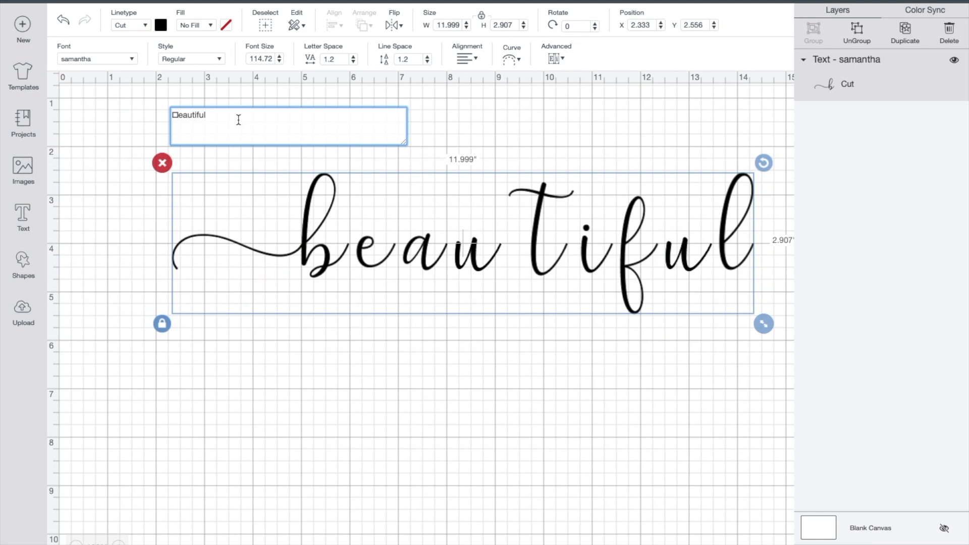
key("BackSpace")
key("ctrl+v")
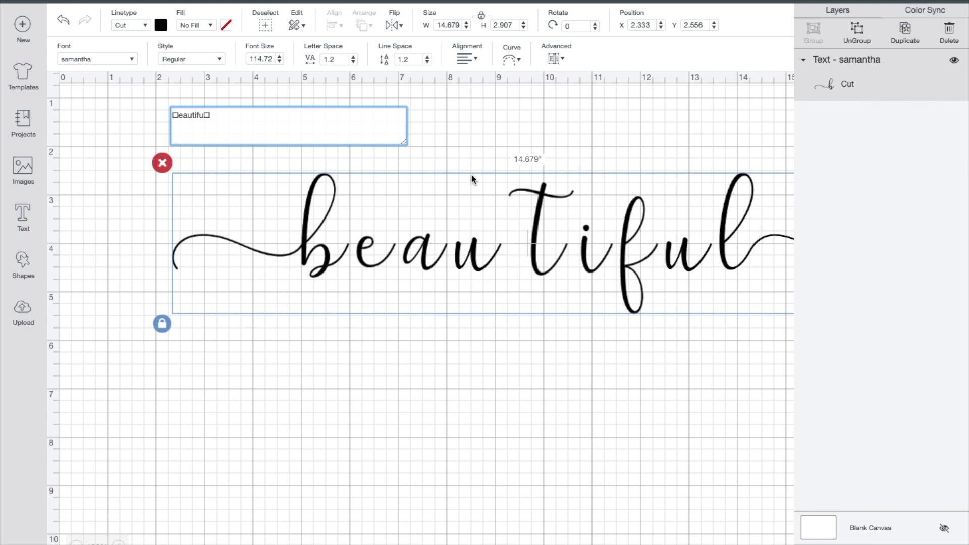
left_click(422, 175)
left_click_drag(465, 260, 371, 240)
Step: Lower the Letter Space value in three decrements to -0.6
left_click(353, 62)
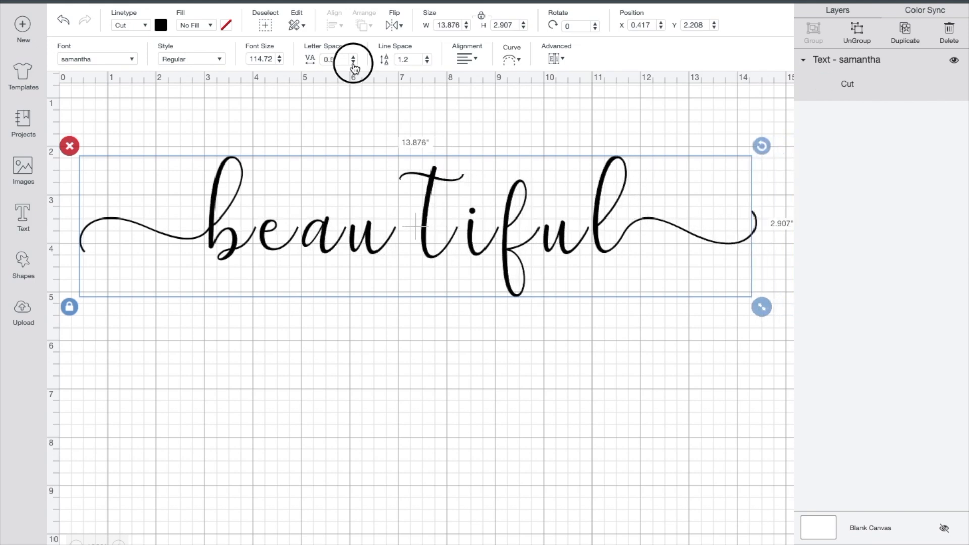
left_click(353, 62)
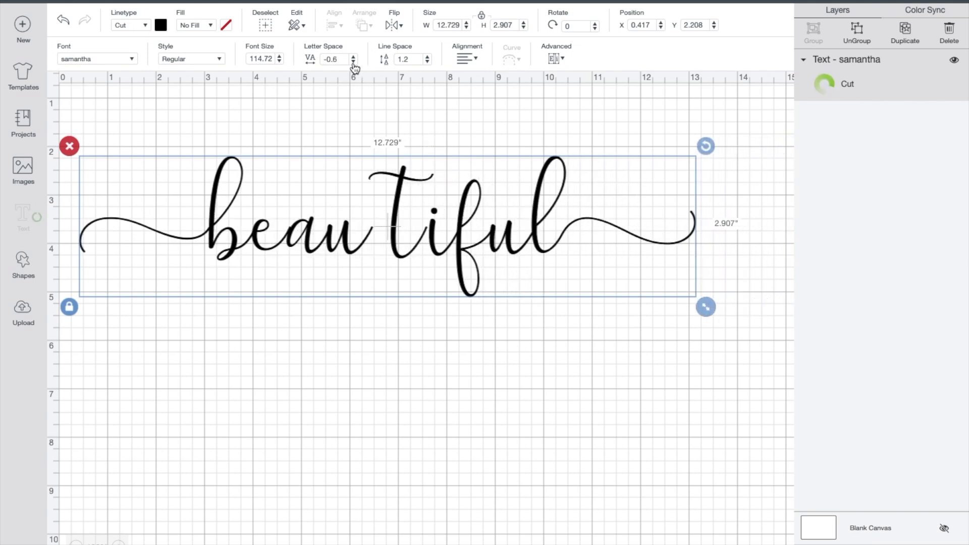
left_click(354, 61)
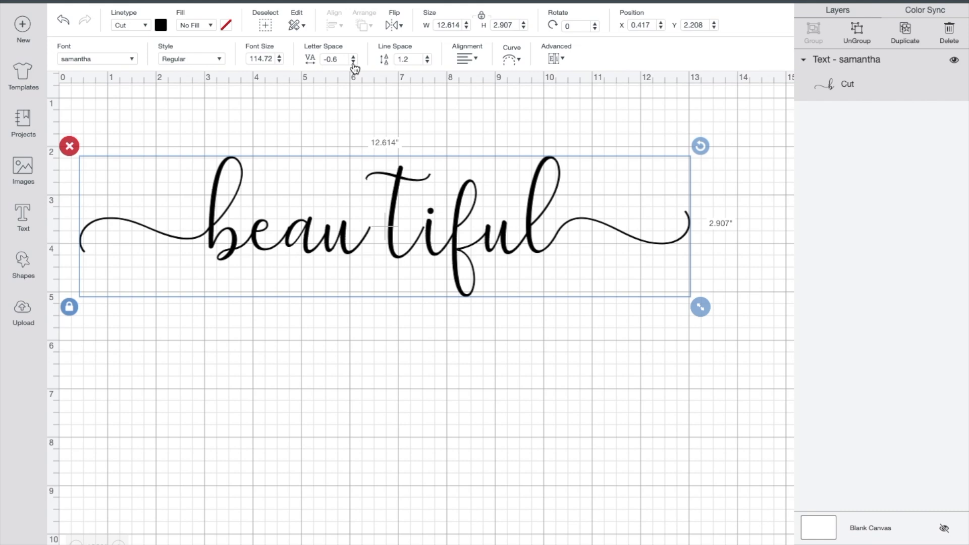